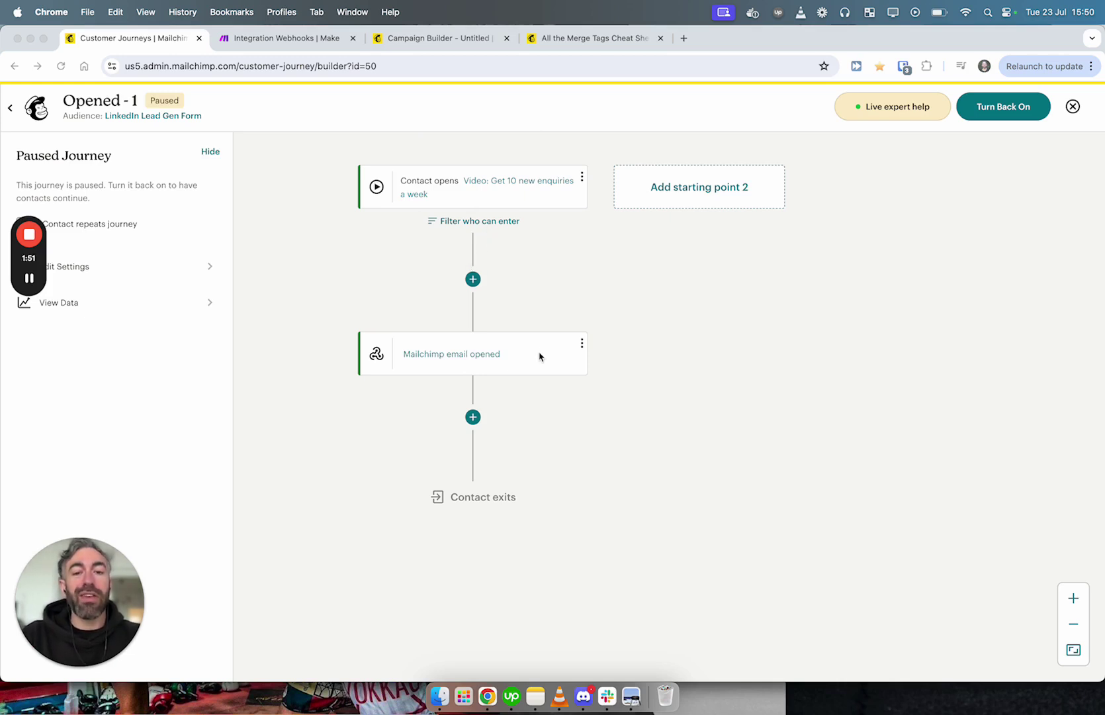
# Open the 'Mailchimp email opened' webhook step and review its Make hook URL and JSON payload
pyautogui.click(481, 416)
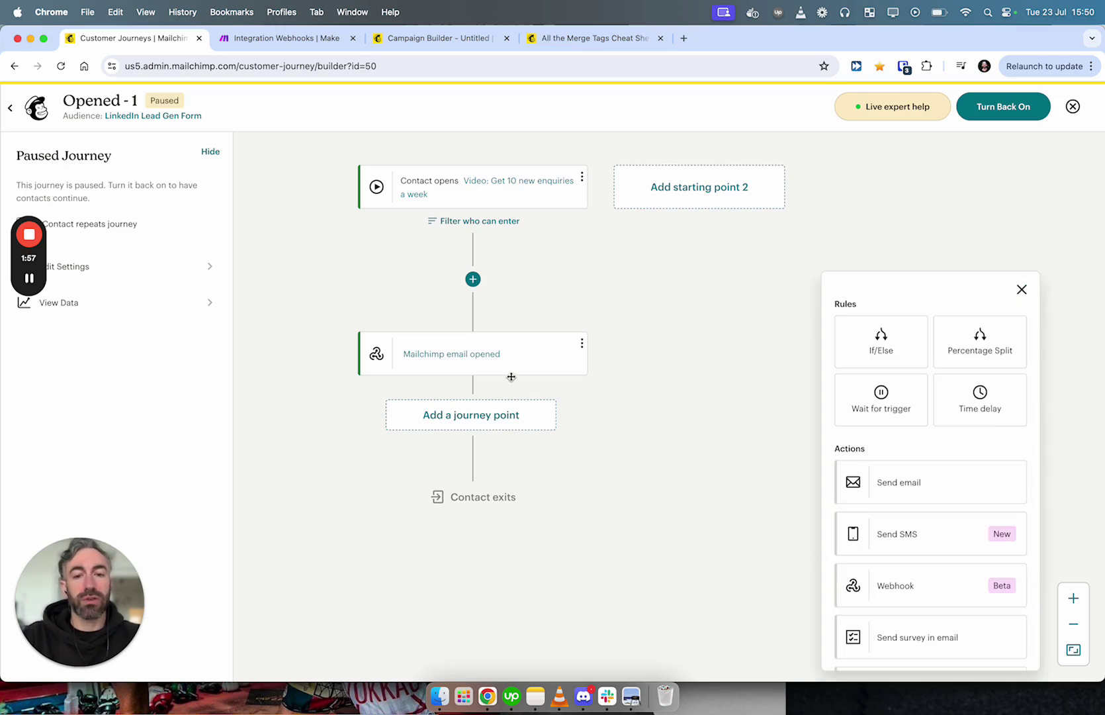
pyautogui.click(519, 357)
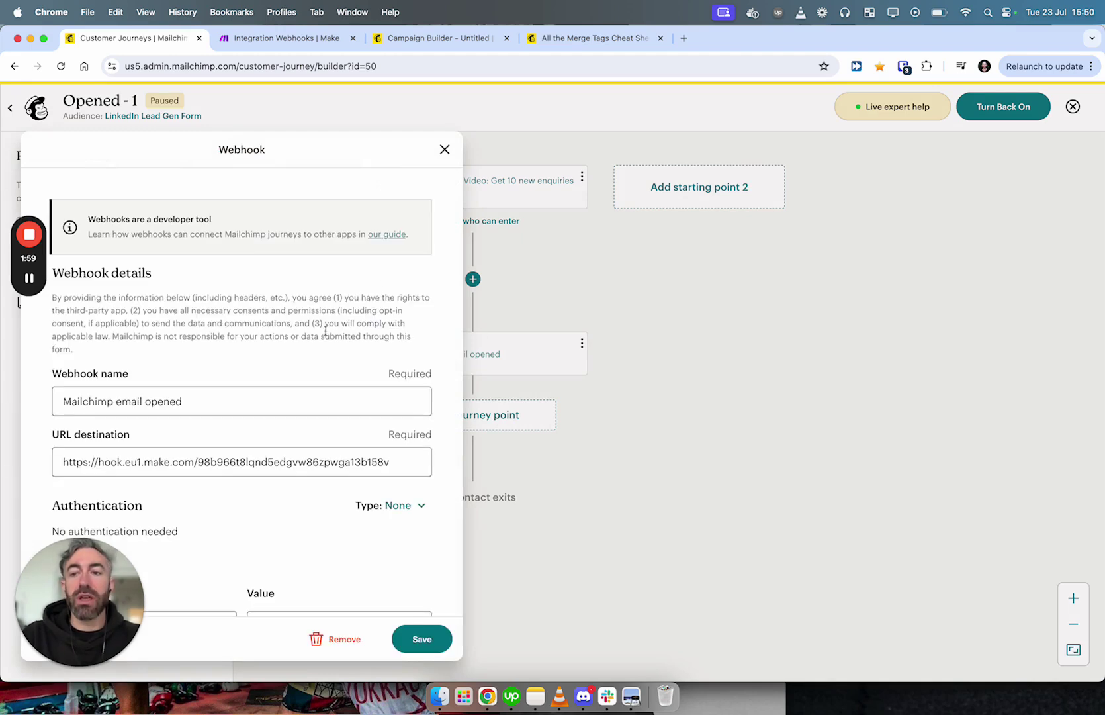
pyautogui.scroll(-3, 318, 336)
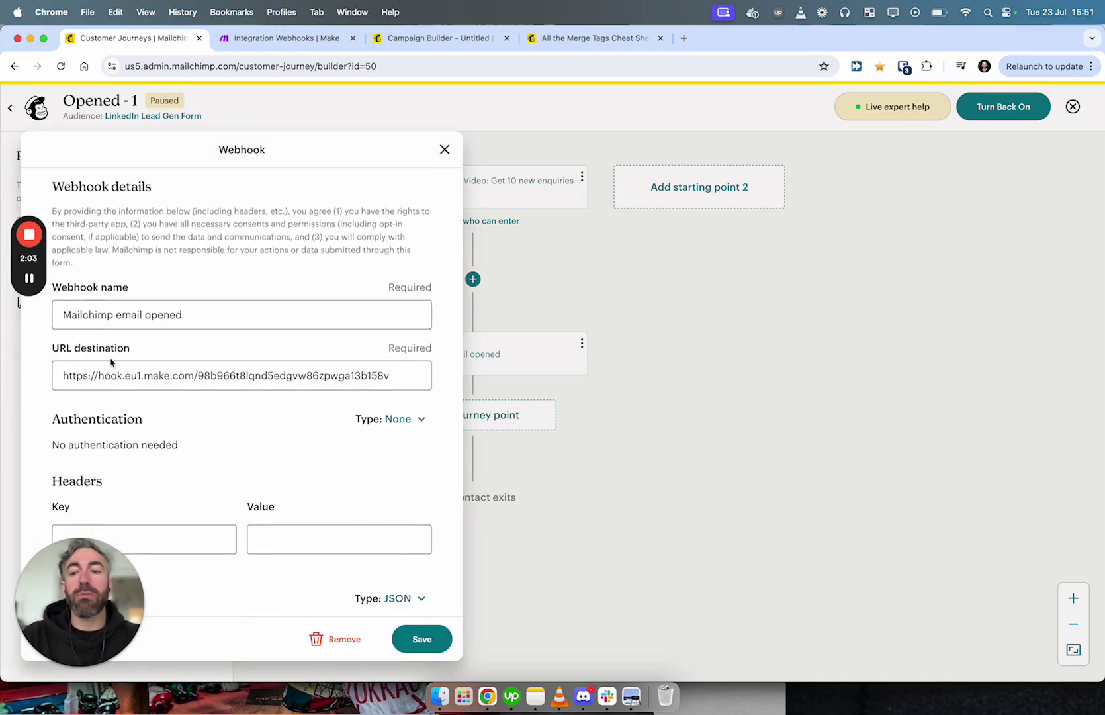
pyautogui.scroll(-8, 116, 360)
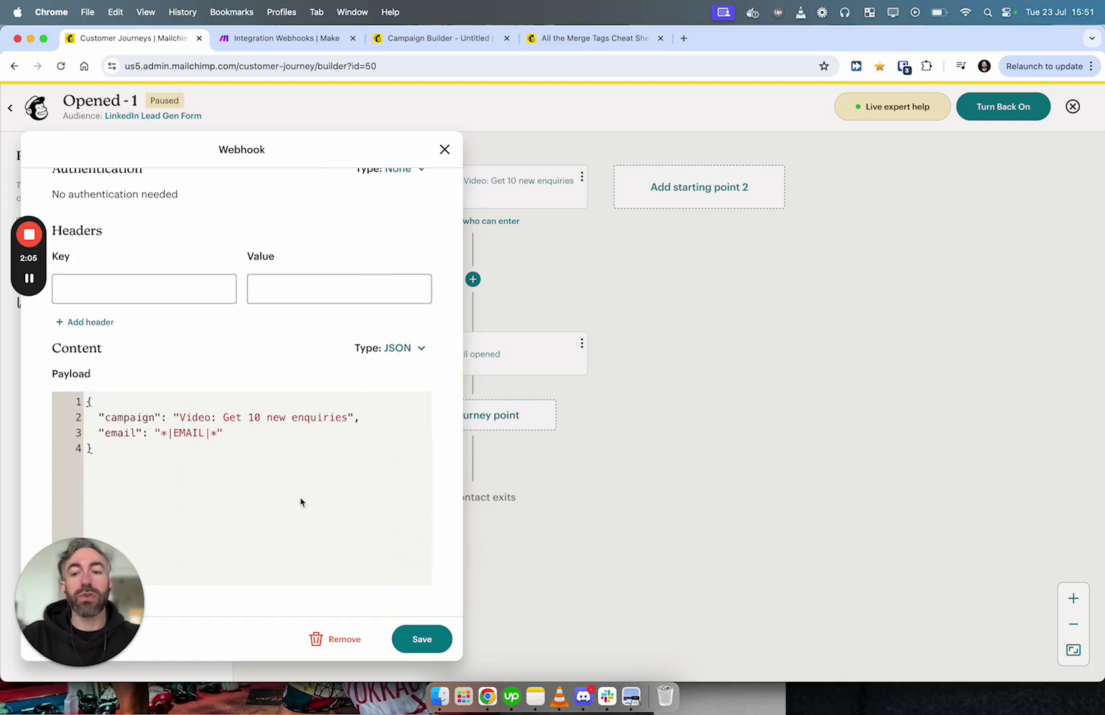
pyautogui.scroll(8, 172, 418)
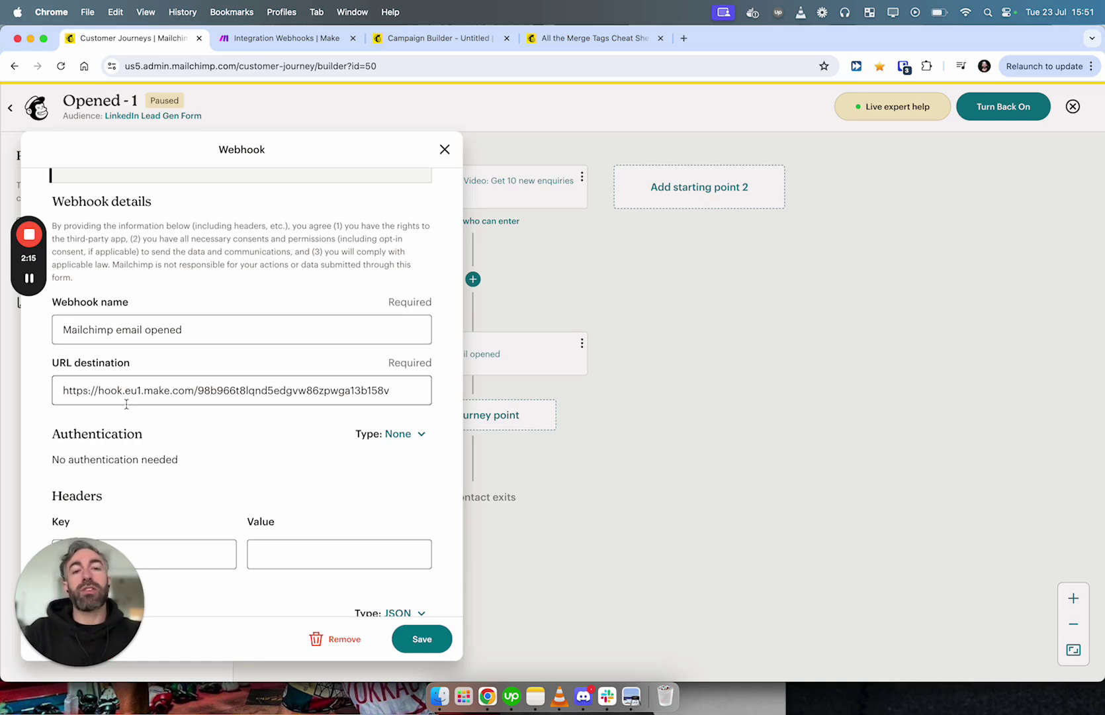
# In the Make scenario, delete the existing Webhooks trigger module
pyautogui.click(276, 38)
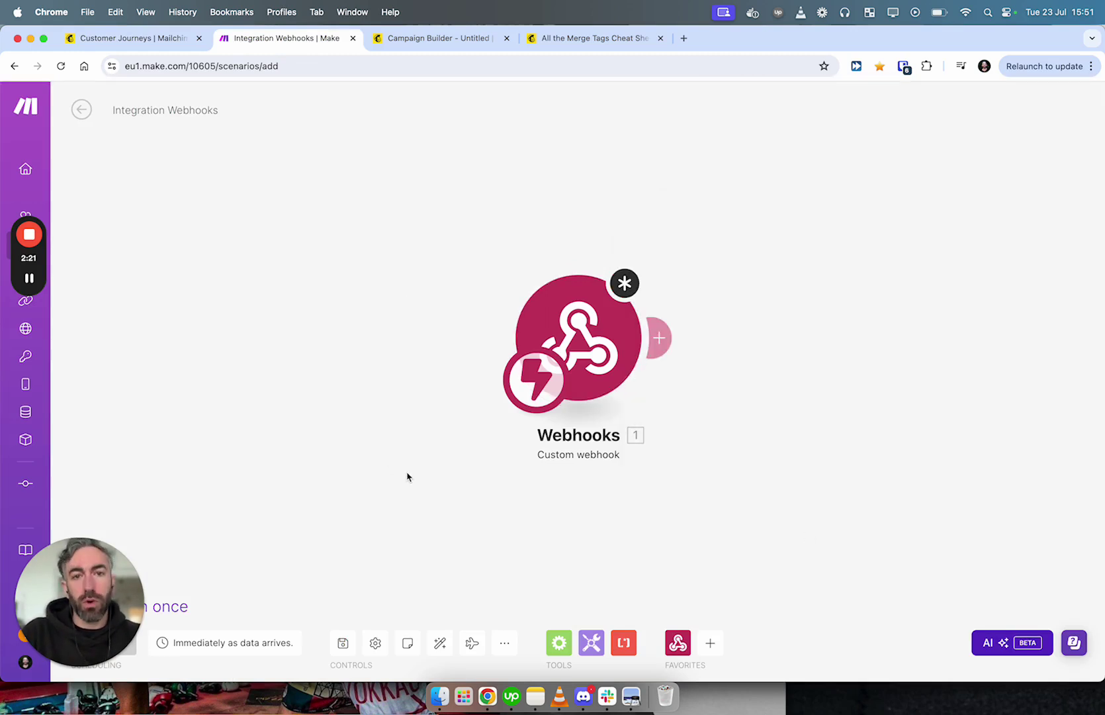
pyautogui.rightClick(588, 342)
pyautogui.click(625, 474)
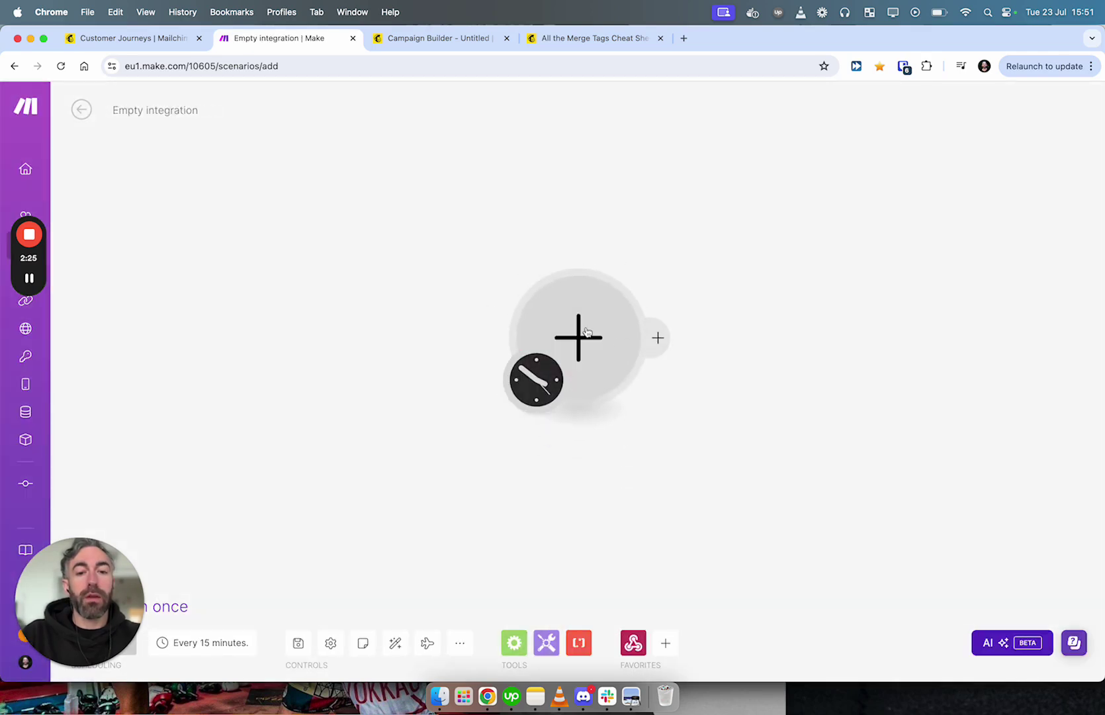
# Make the empty module a Webhooks Custom webhook and save a new webhook with its default name
pyautogui.click(752, 246)
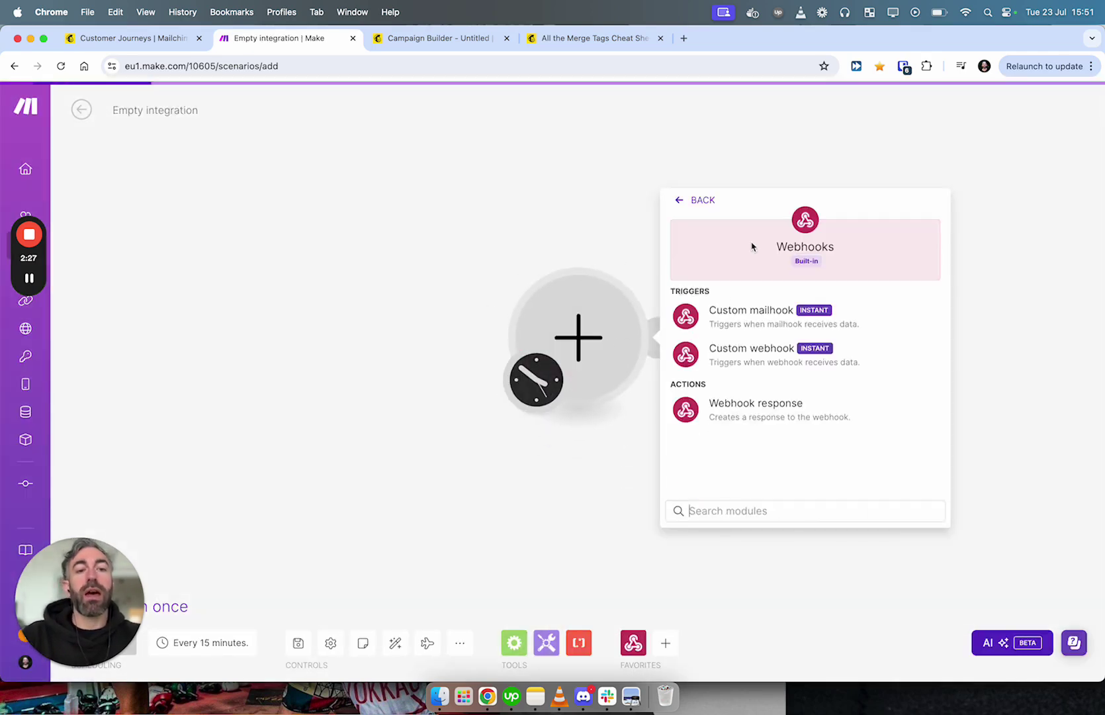
pyautogui.click(739, 350)
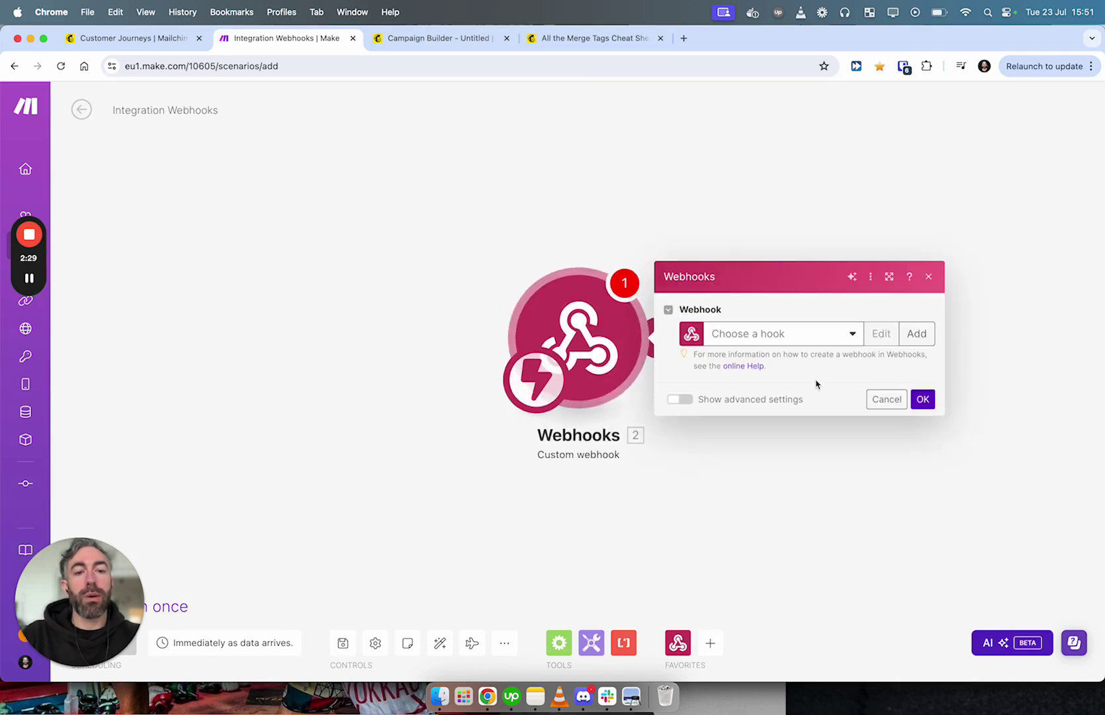
pyautogui.click(917, 334)
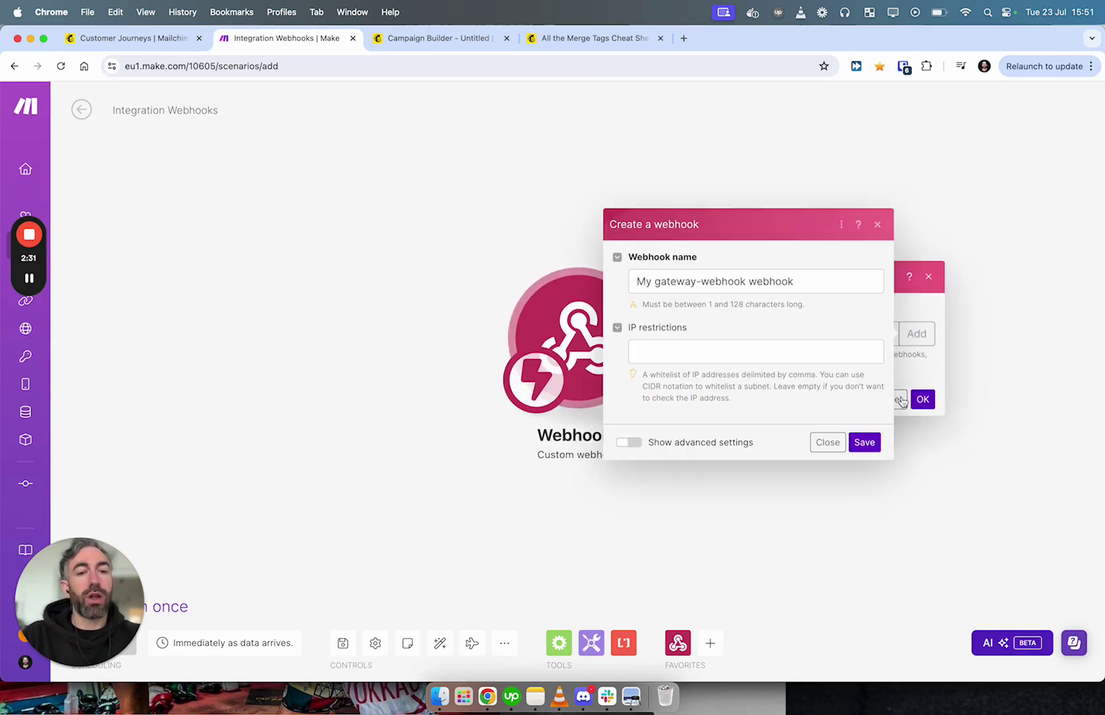
pyautogui.click(871, 445)
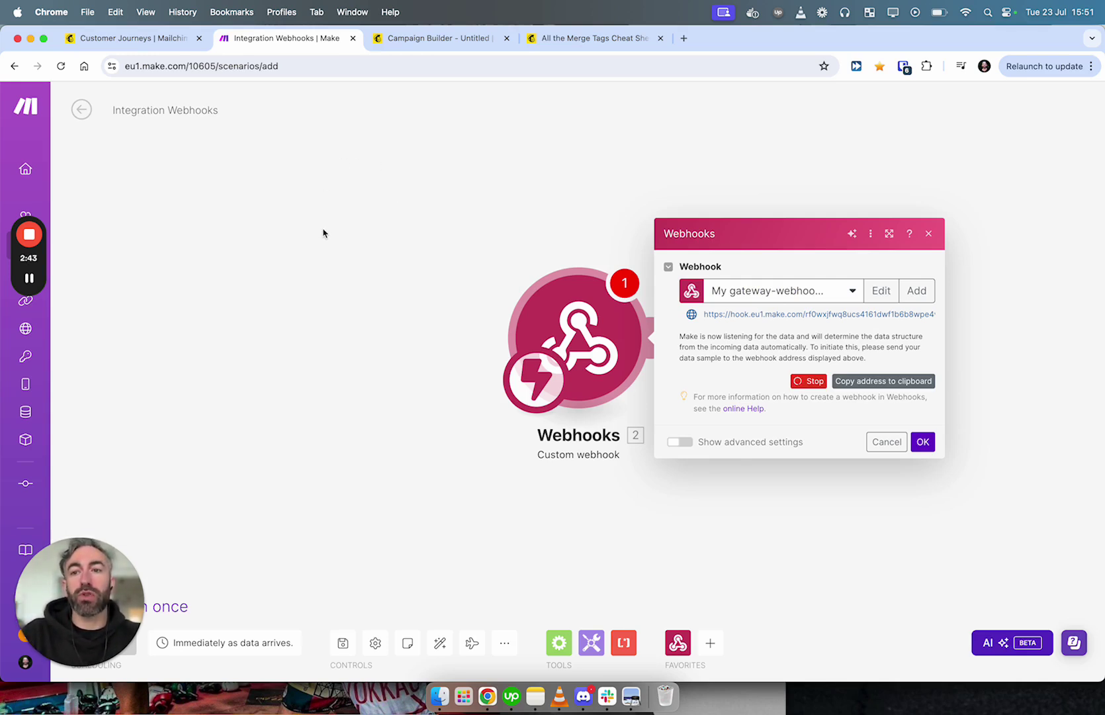
# Back in Mailchimp, scroll to the webhook step's JSON payload and select all of it
pyautogui.click(353, 261)
pyautogui.click(125, 38)
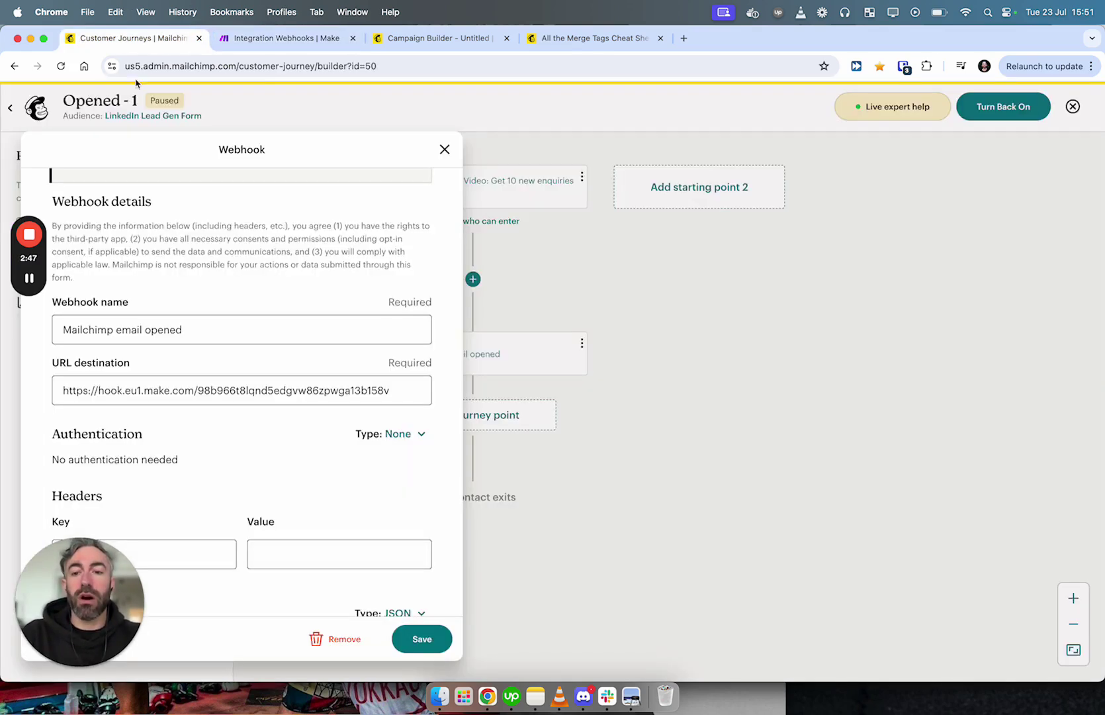
pyautogui.scroll(-5, 272, 416)
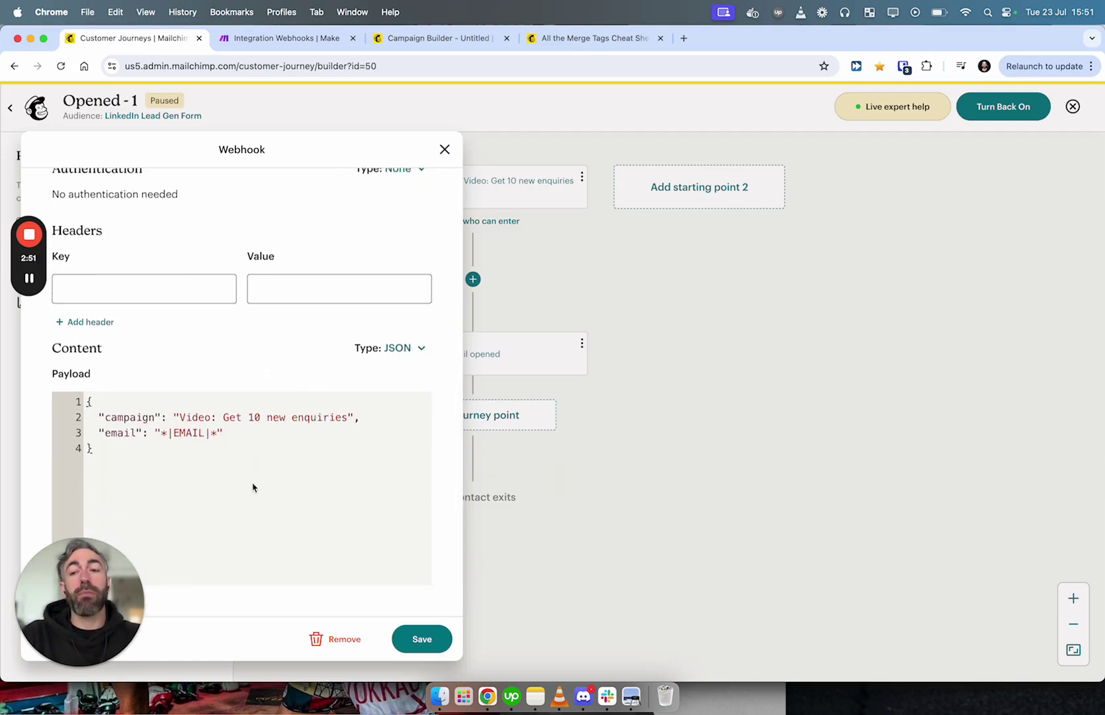
pyautogui.press('super+a')
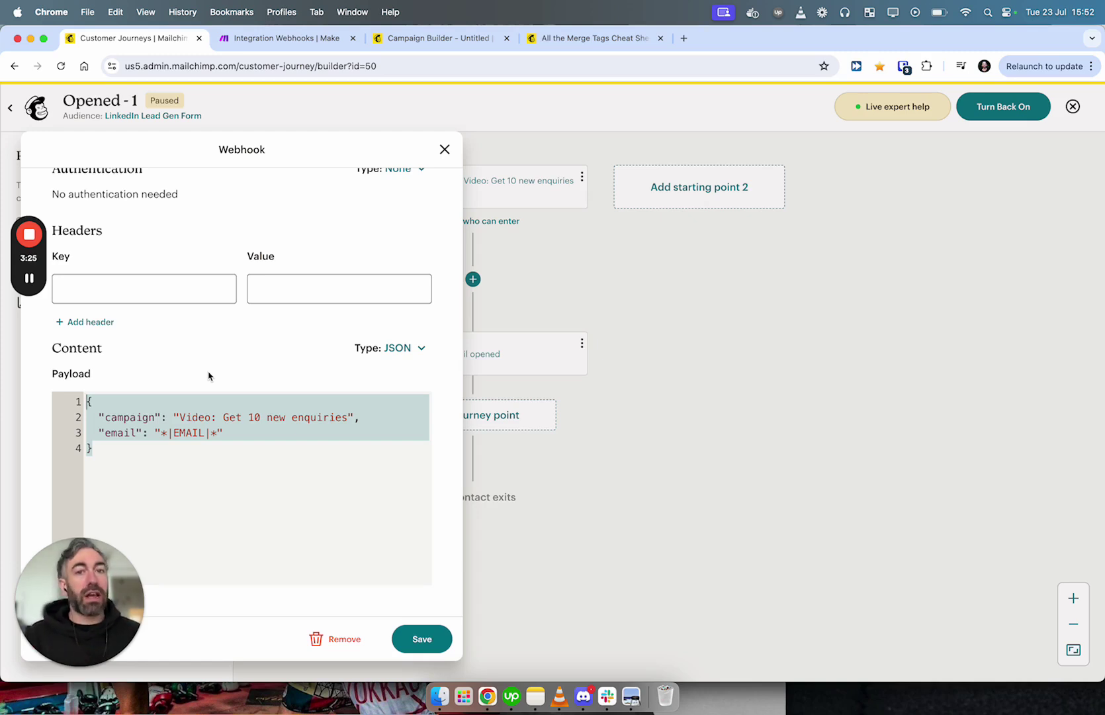
pyautogui.click(174, 455)
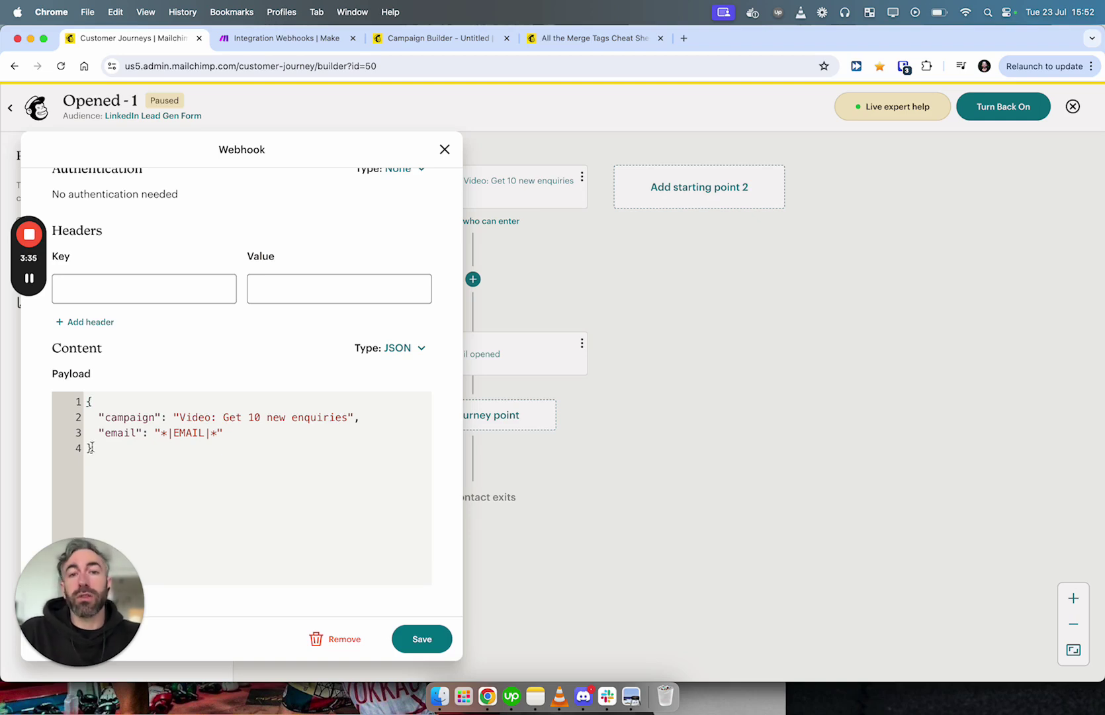
pyautogui.moveTo(98, 417); pyautogui.dragTo(161, 416)
pyautogui.moveTo(98, 432); pyautogui.dragTo(363, 411)
pyautogui.click(141, 432)
pyautogui.click(322, 419)
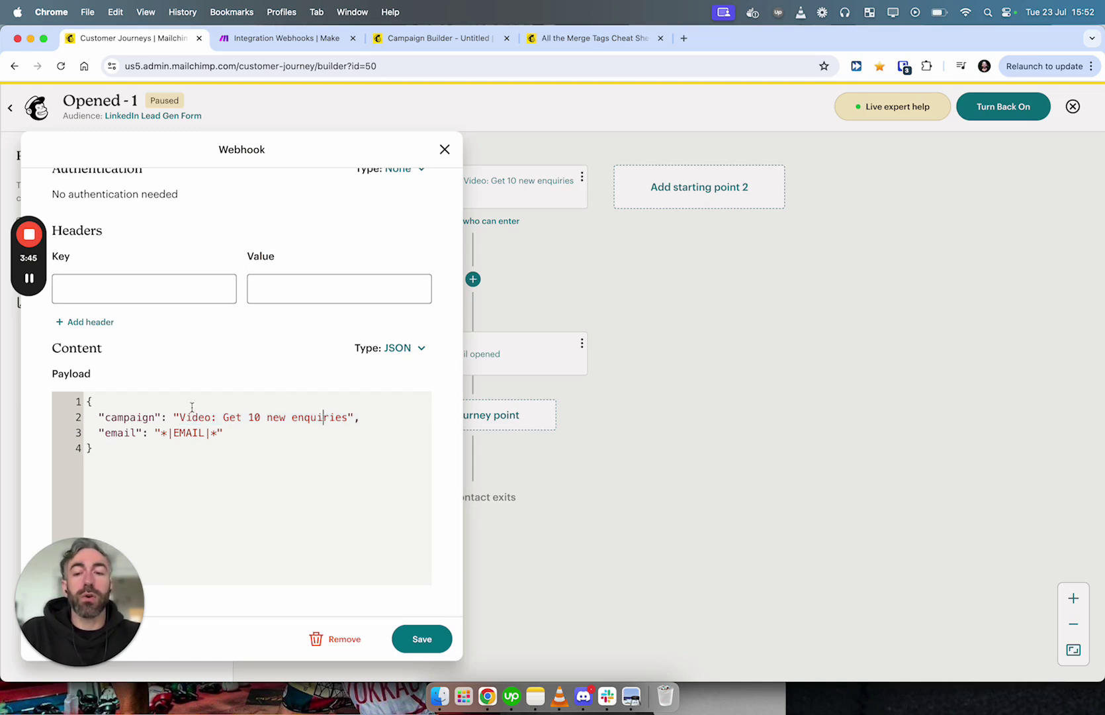
pyautogui.click(169, 419)
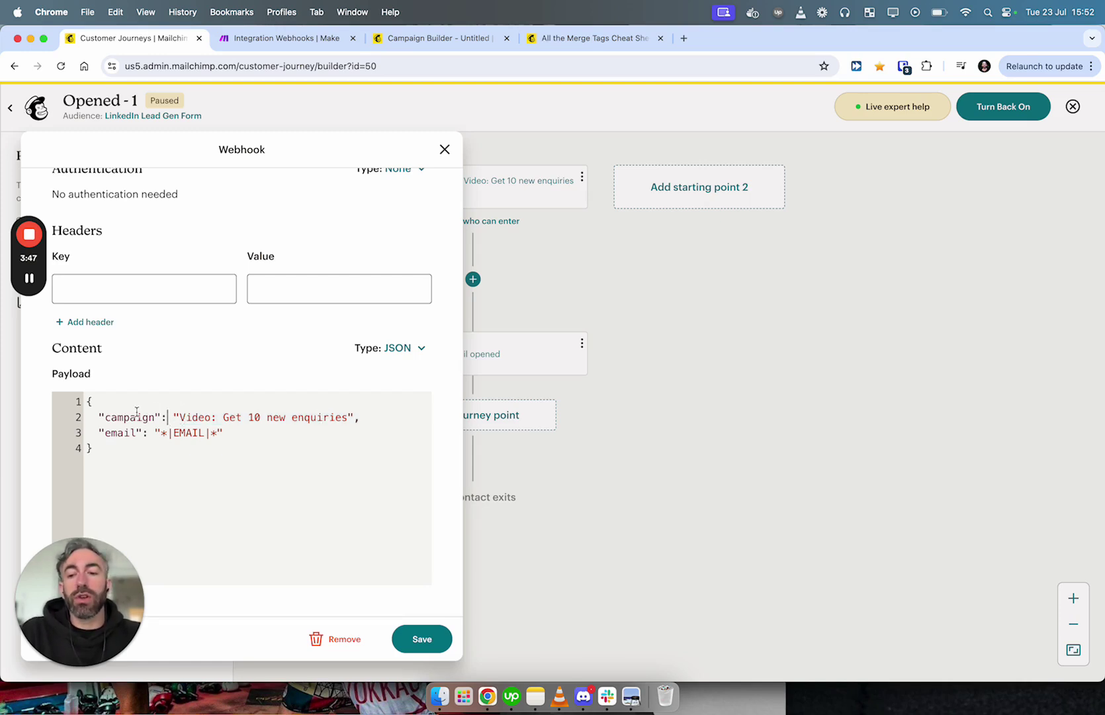
pyautogui.moveTo(121, 416); pyautogui.dragTo(137, 413)
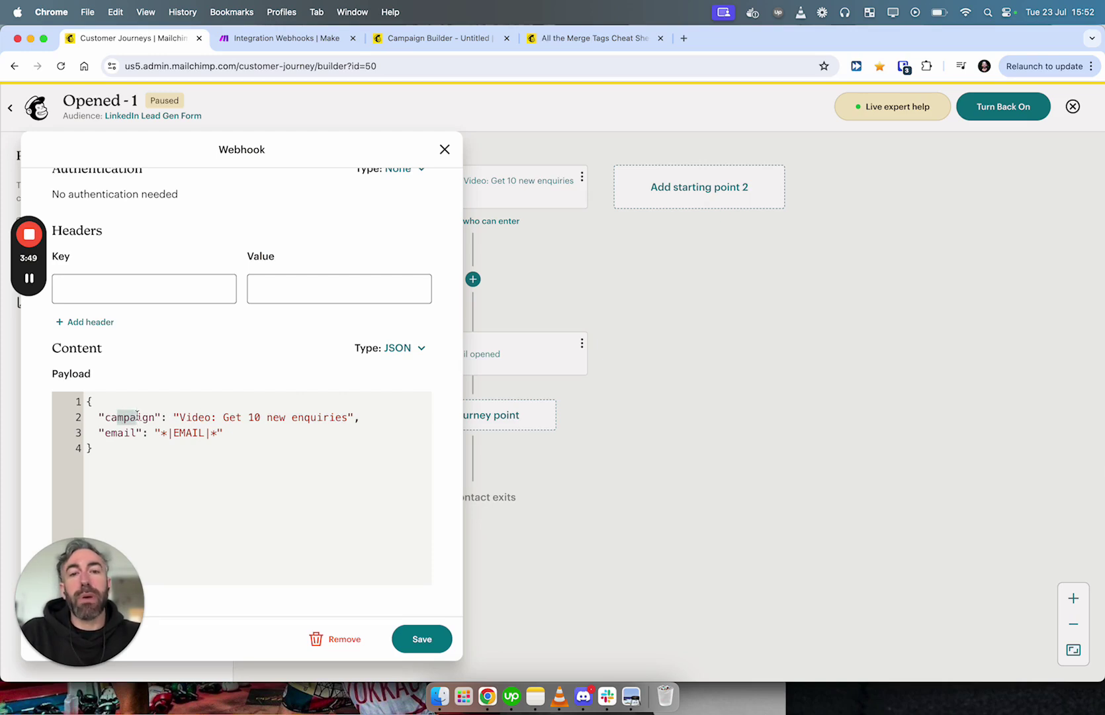
pyautogui.click(137, 415)
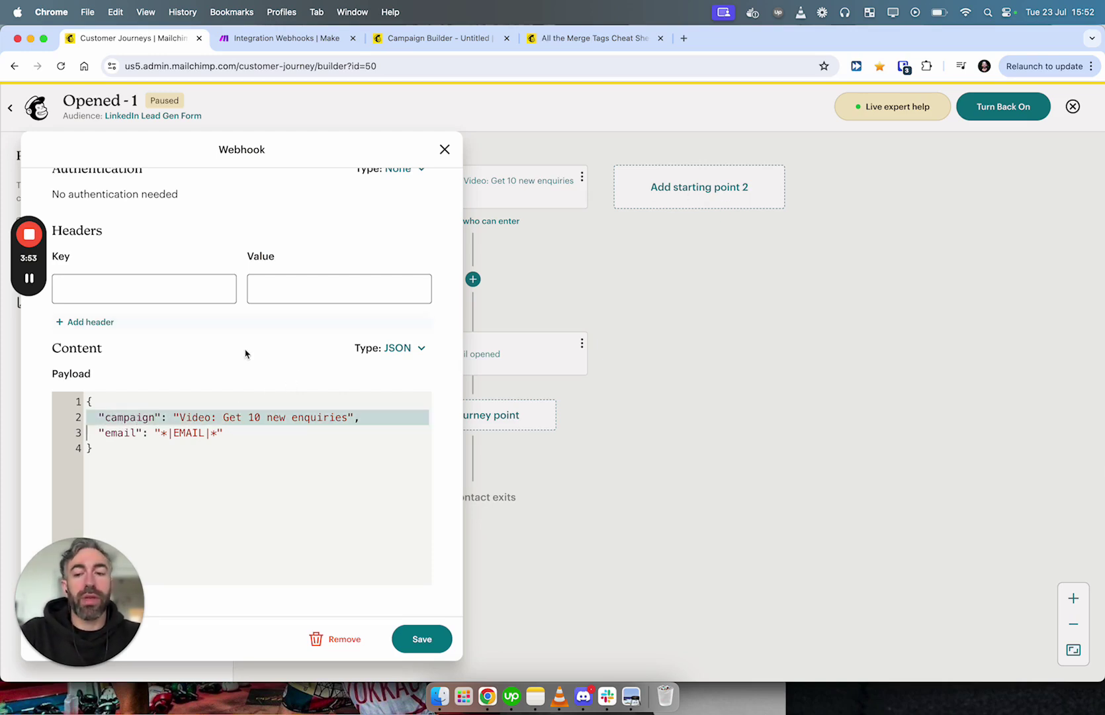
pyautogui.doubleClick(119, 432)
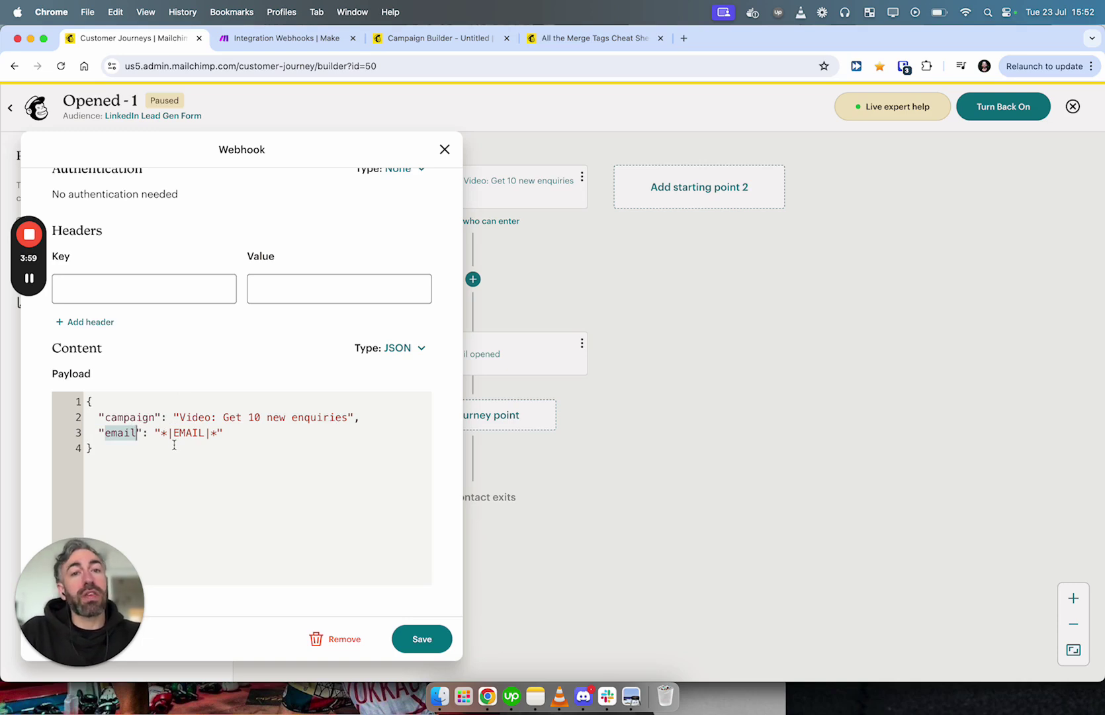
pyautogui.moveTo(161, 434); pyautogui.dragTo(216, 435)
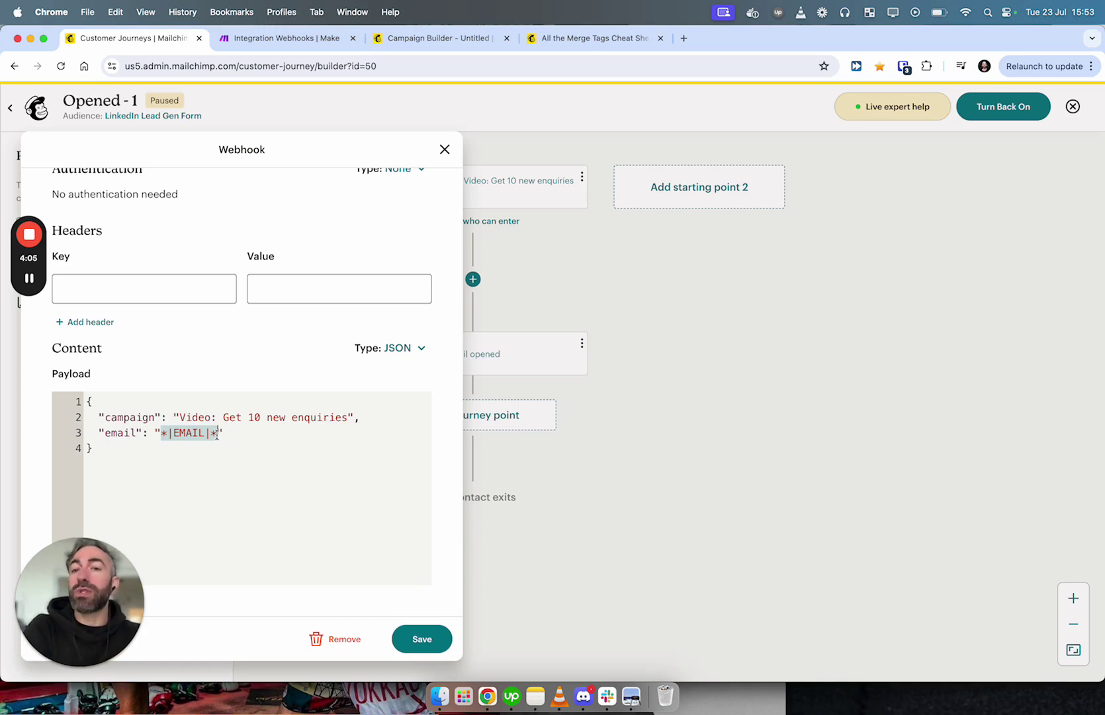
# Open the Campaign Builder, dismiss the 'What are merge tags?' dialog, and check the Merge Tags list
pyautogui.click(449, 45)
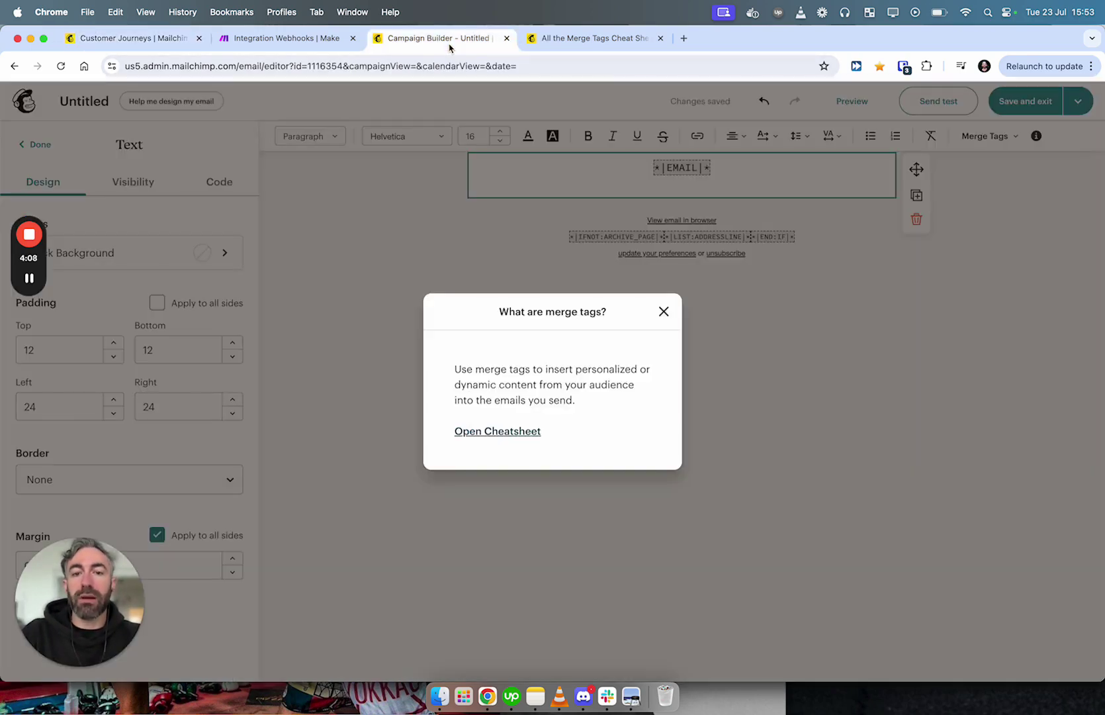
pyautogui.click(661, 312)
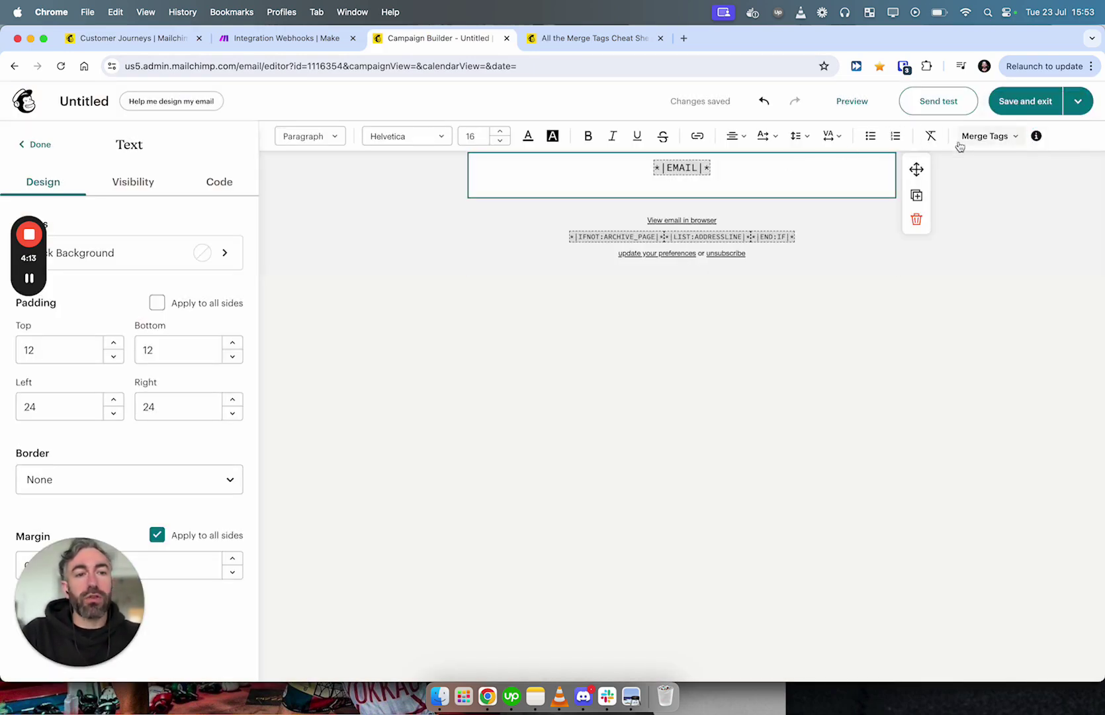
pyautogui.click(978, 137)
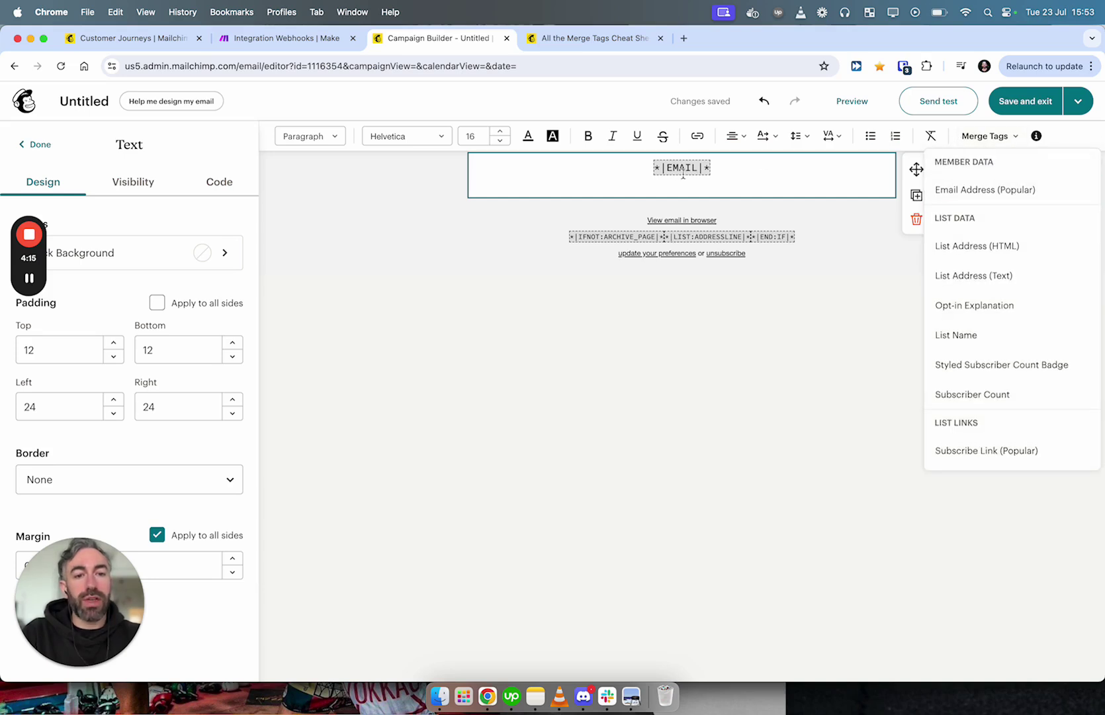
pyautogui.click(726, 169)
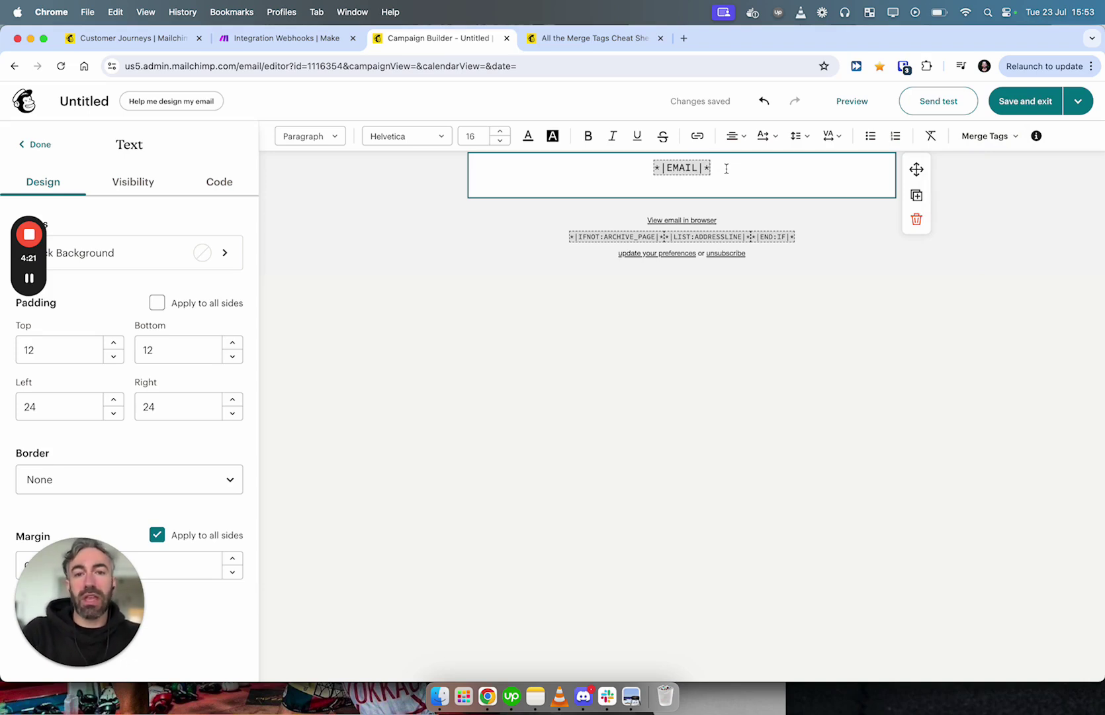
# Copy the *|FNAME|* merge tag from the Merge Tags Cheat Sheet page
pyautogui.click(569, 39)
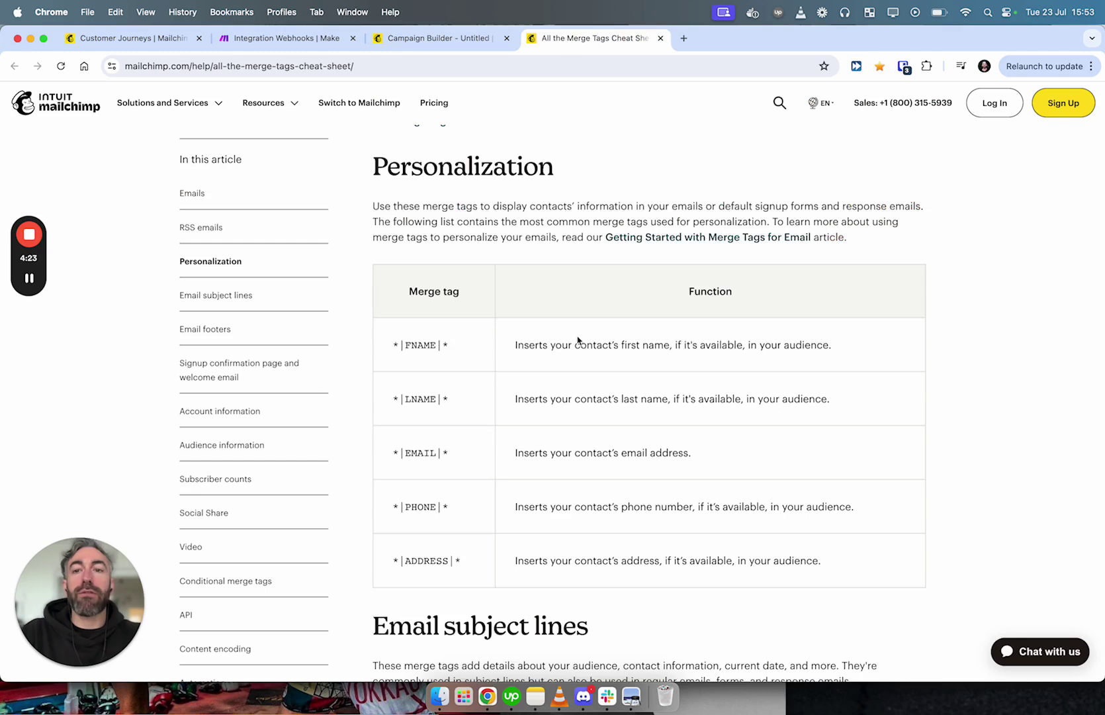
pyautogui.click(238, 67)
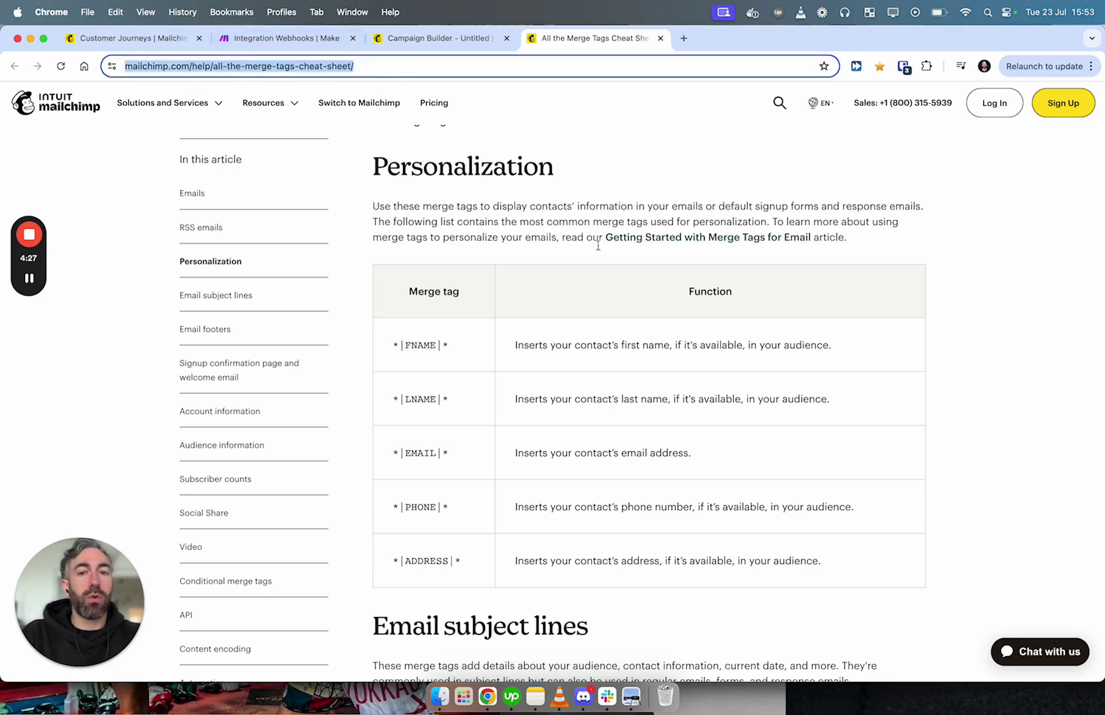
pyautogui.click(493, 165)
pyautogui.moveTo(394, 345); pyautogui.dragTo(414, 395)
pyautogui.click(414, 394)
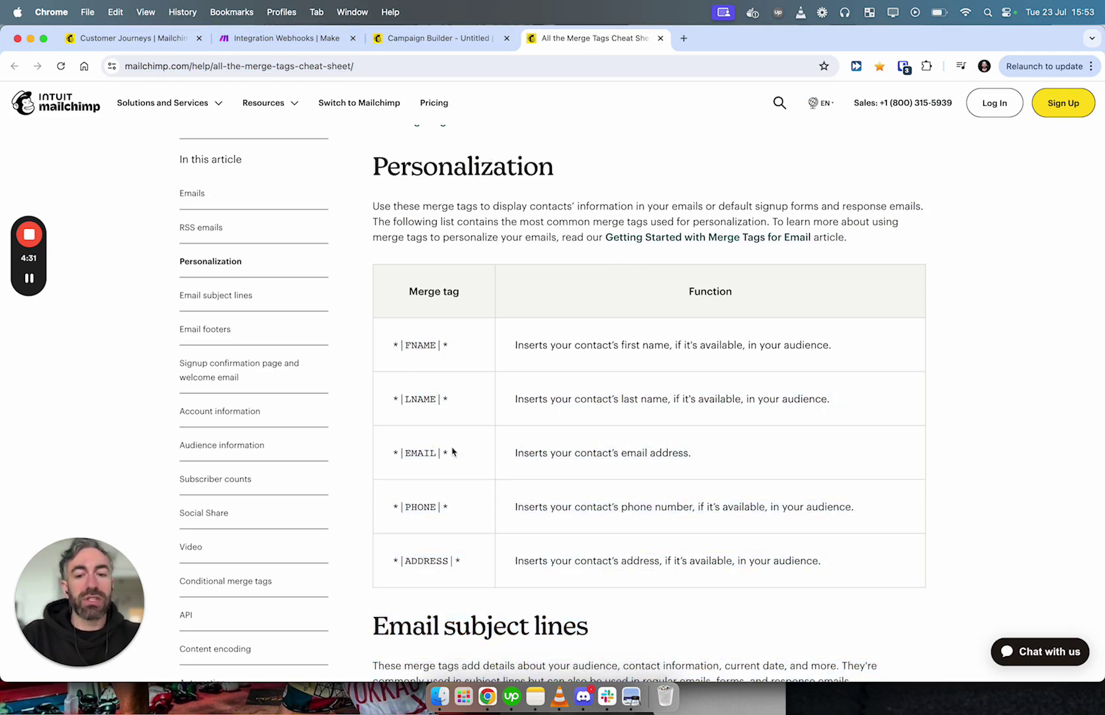
pyautogui.tripleClick(406, 344)
pyautogui.press('super+c')
# Add a "firstName": "*|FNAME|*" line after the email field in the webhook's JSON payload
pyautogui.click(166, 40)
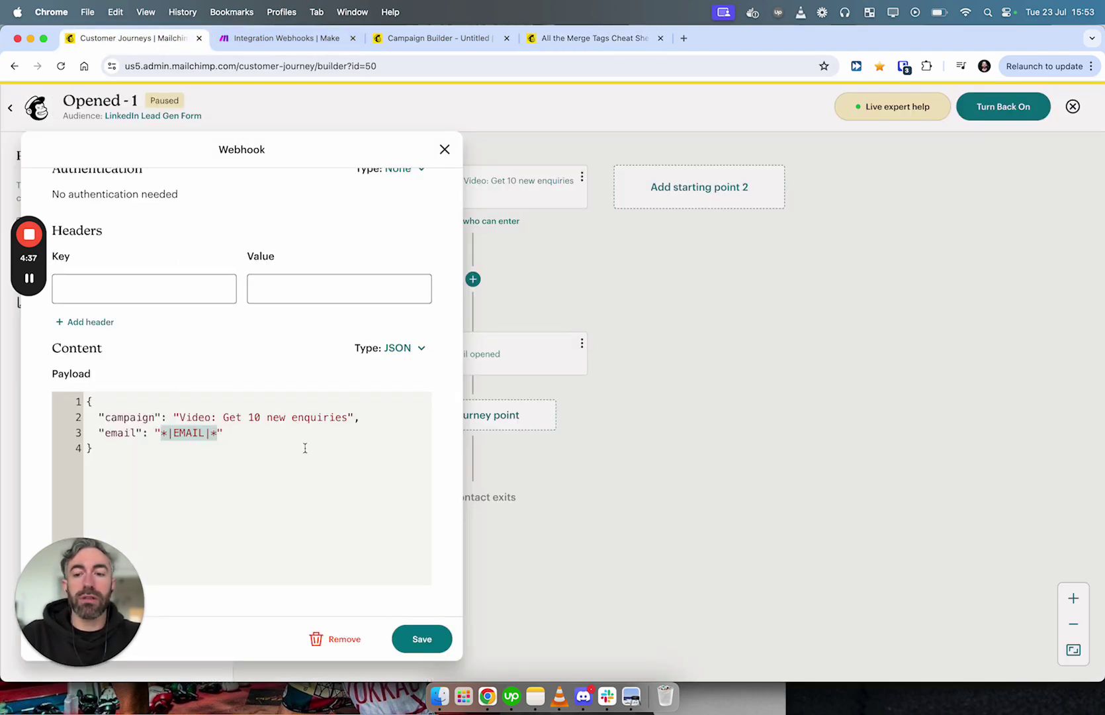
pyautogui.click(287, 432)
pyautogui.write(',')
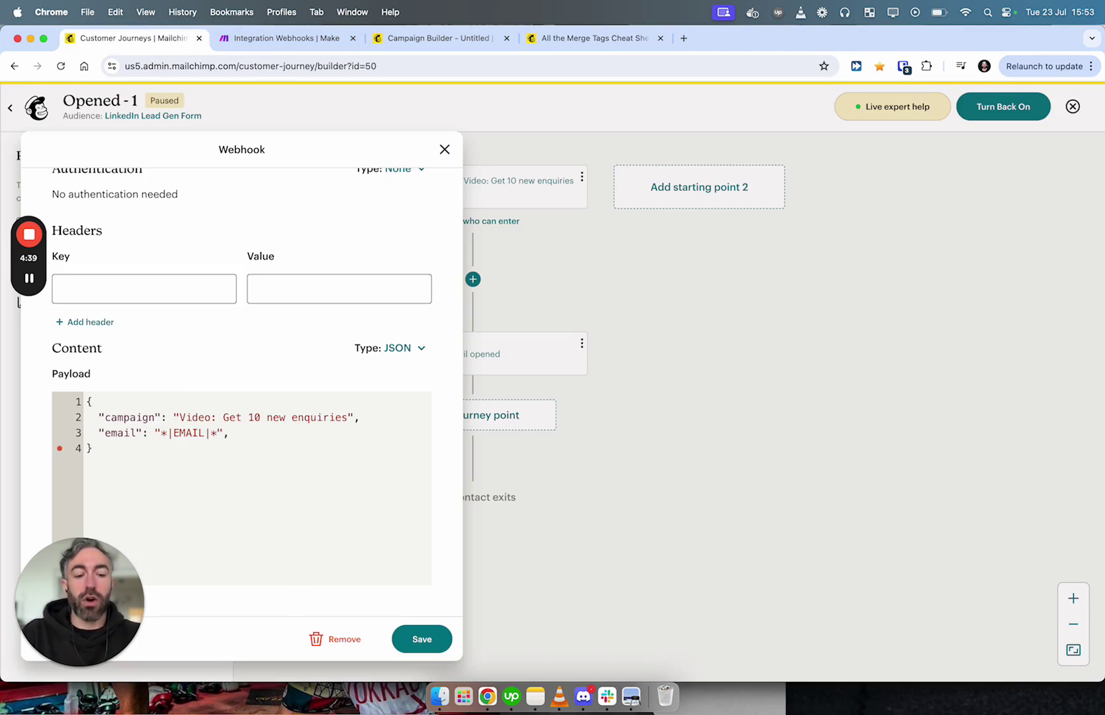
pyautogui.press('Return')
pyautogui.write('"first')
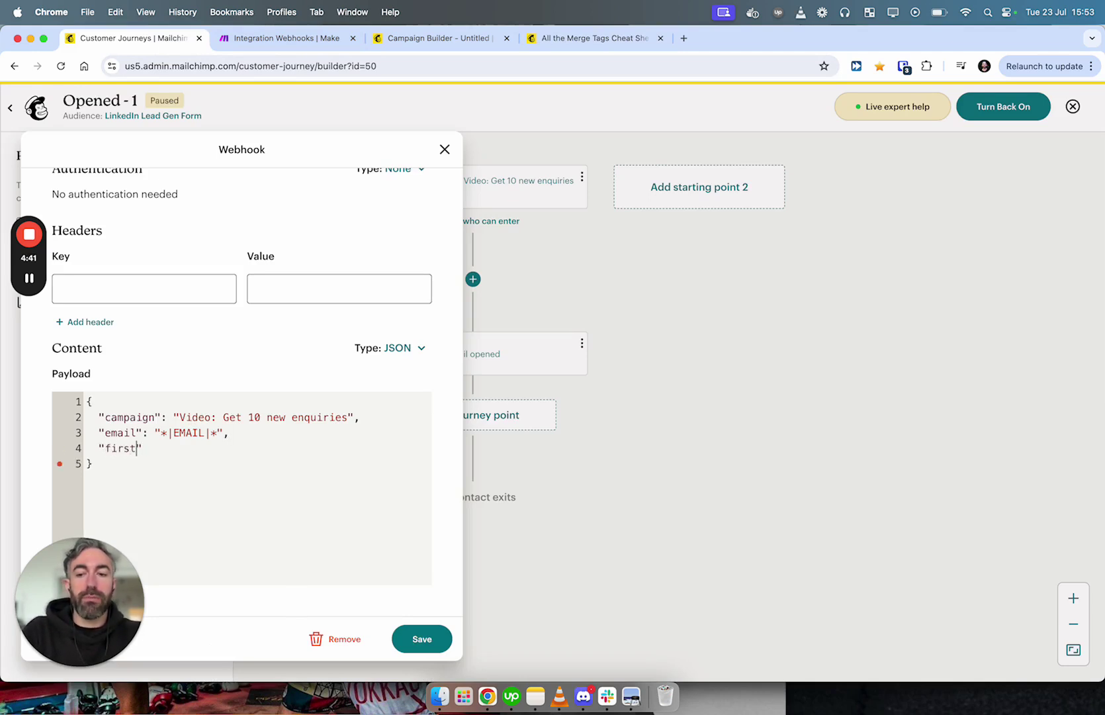
pyautogui.write('Name": "')
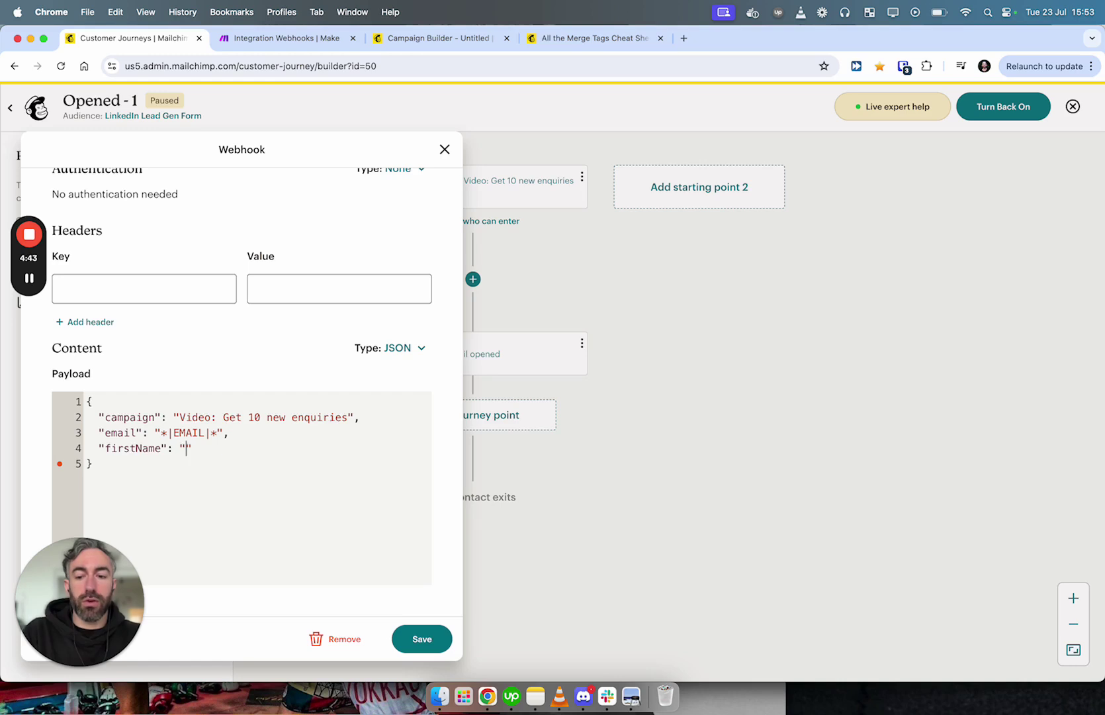
pyautogui.press('super+v')
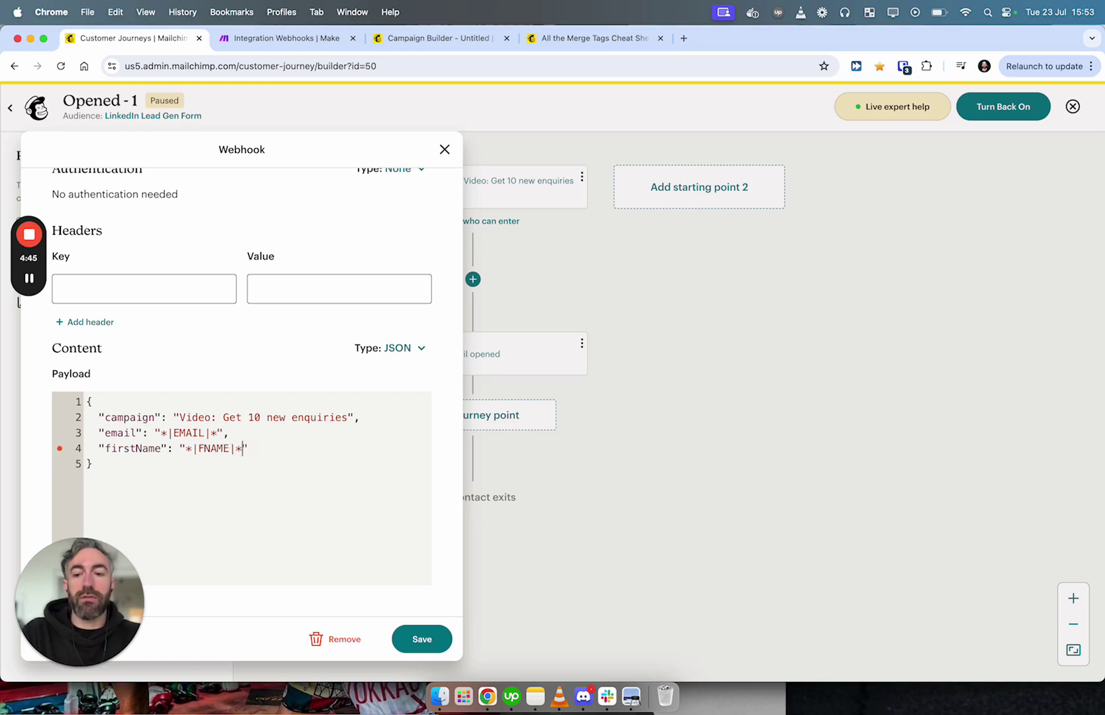